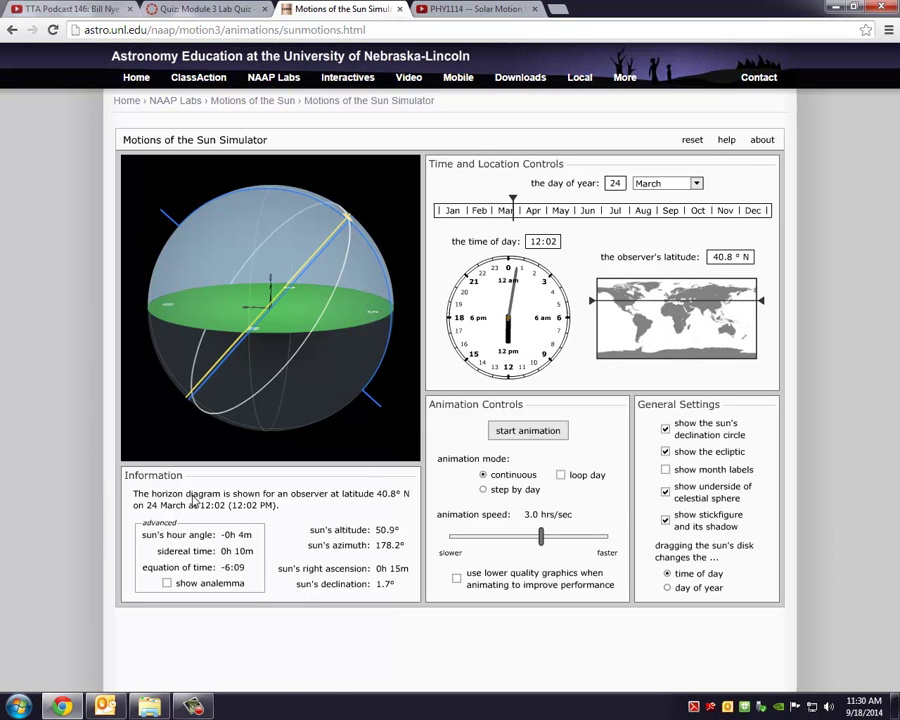
- Orbit the celestial sphere to view the sun's path and horizon from above and from several sides
{"action": "left_click_drag", "start_coordinate": [366, 297], "coordinate": [280, 312]}
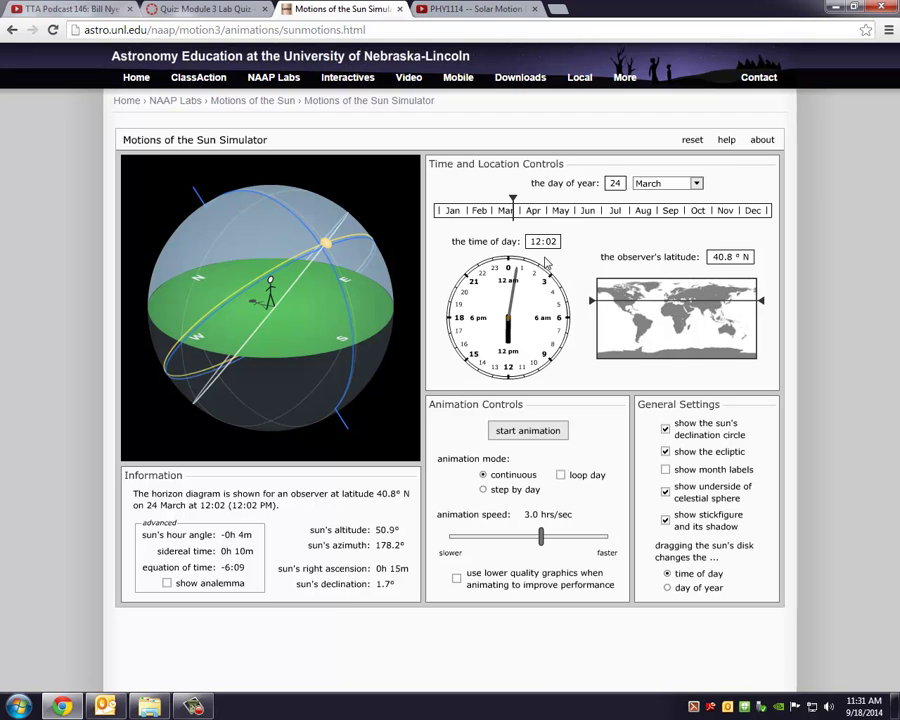
{"action": "left_click_drag", "start_coordinate": [301, 321], "coordinate": [350, 330]}
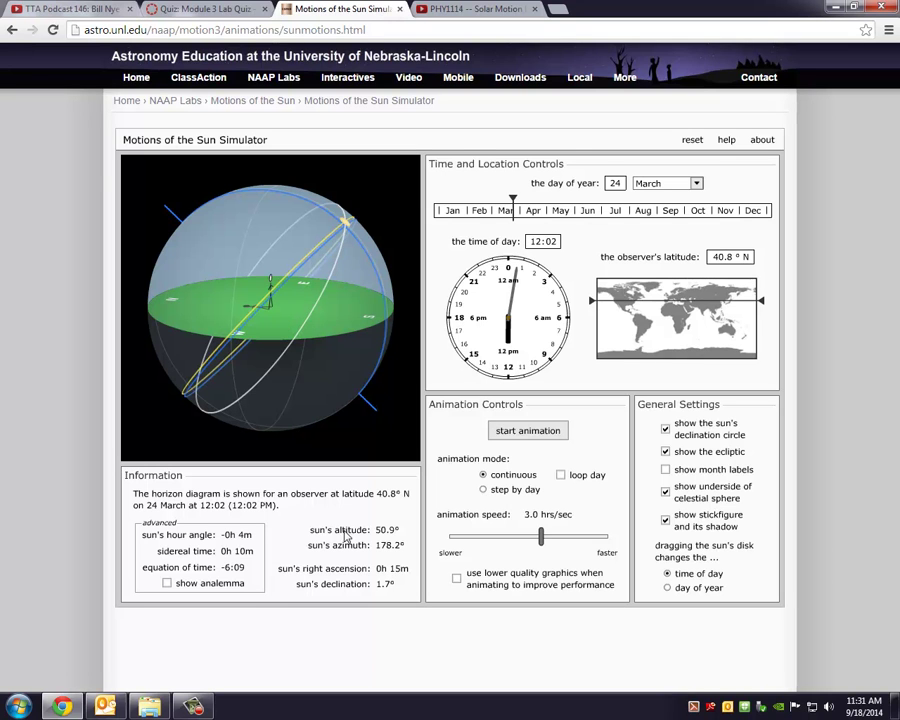
{"action": "left_click_drag", "start_coordinate": [344, 318], "coordinate": [268, 333]}
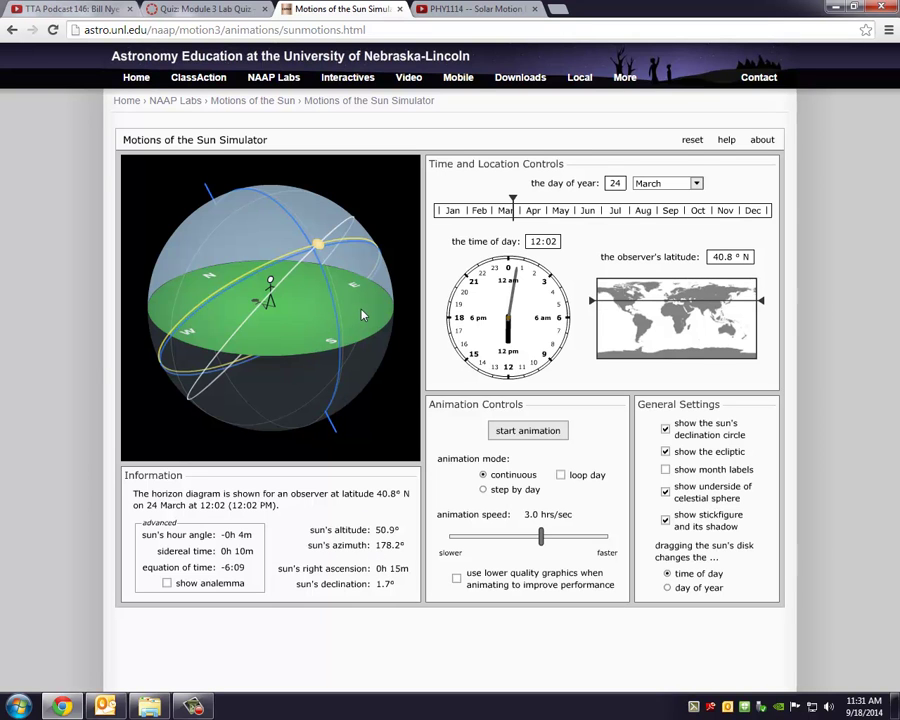
{"action": "mouse_move", "coordinate": [364, 311]}
{"action": "left_mouse_down"}
{"action": "mouse_move", "coordinate": [195, 321]}
{"action": "mouse_move", "coordinate": [165, 301]}
{"action": "mouse_move", "coordinate": [396, 318]}
{"action": "mouse_move", "coordinate": [300, 315]}
{"action": "mouse_move", "coordinate": [369, 312]}
{"action": "left_mouse_up"}
{"action": "left_click_drag", "start_coordinate": [291, 364], "coordinate": [293, 362]}
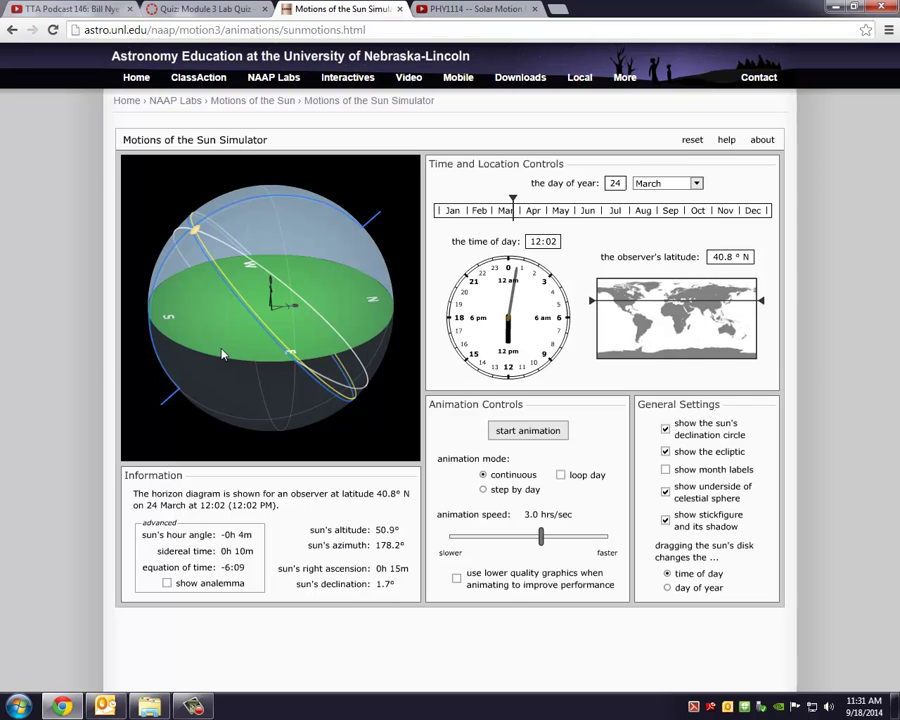
{"action": "left_click_drag", "start_coordinate": [203, 331], "coordinate": [318, 327]}
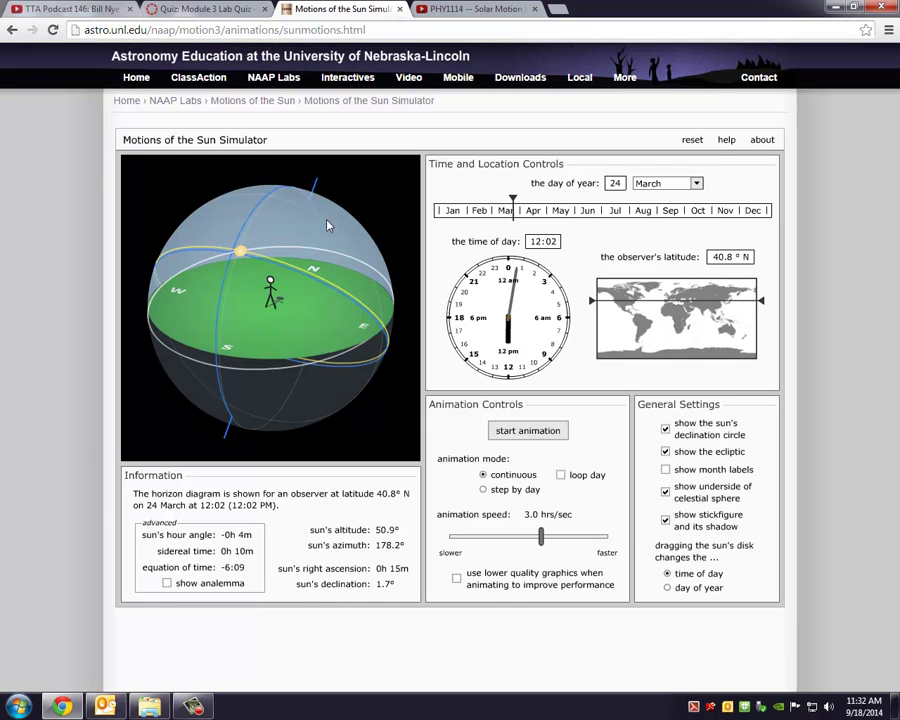
- Run and pause the animation repeatedly until the sun sits low in the west at 17:07 on 25 March
{"action": "left_click", "coordinate": [528, 431]}
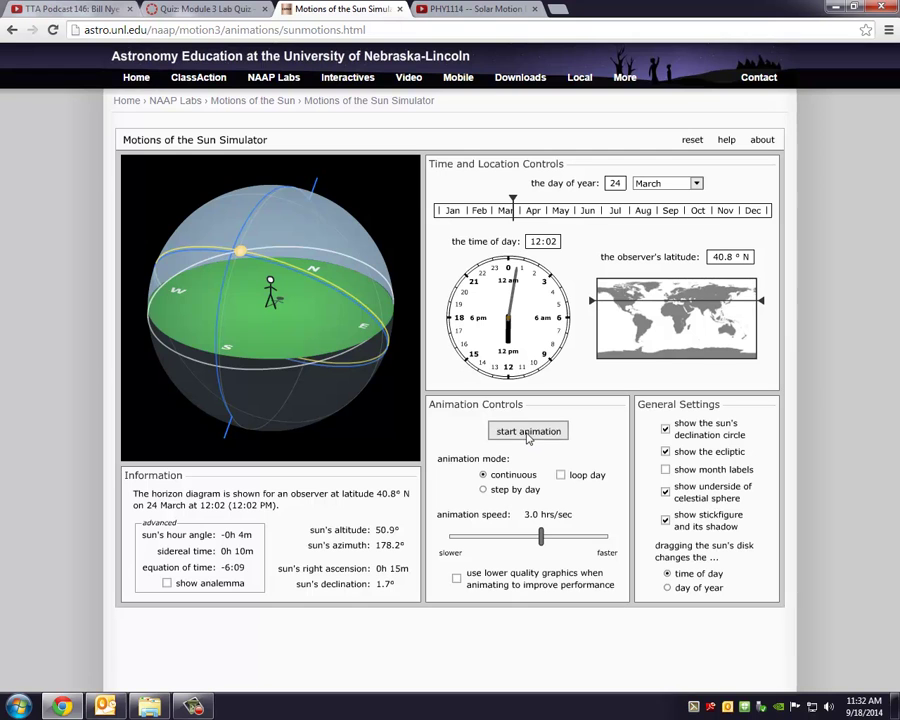
{"action": "left_click", "coordinate": [524, 435]}
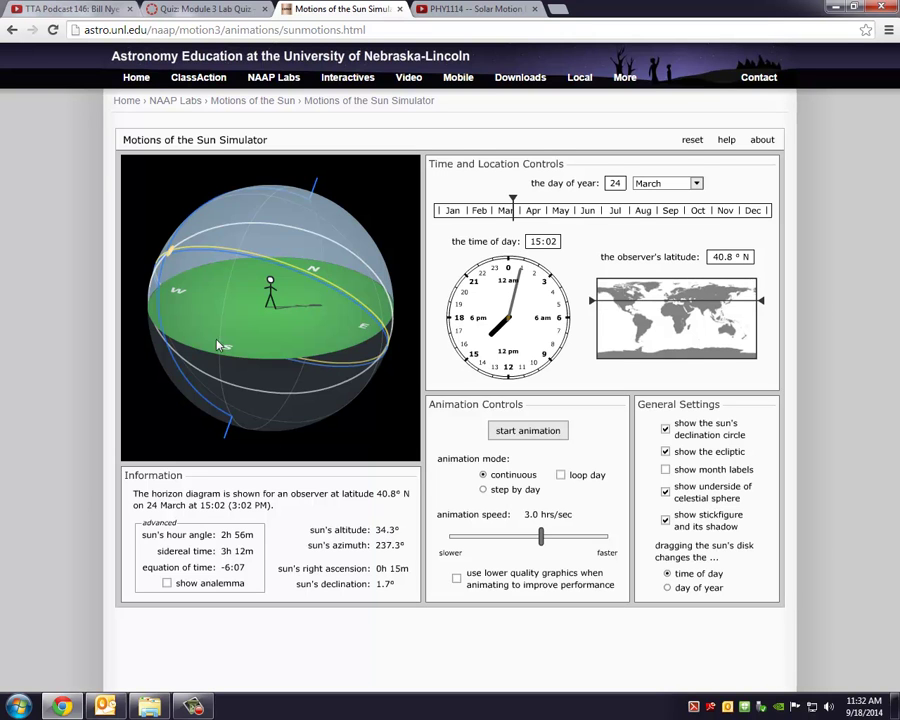
{"action": "left_click_drag", "start_coordinate": [218, 345], "coordinate": [330, 360]}
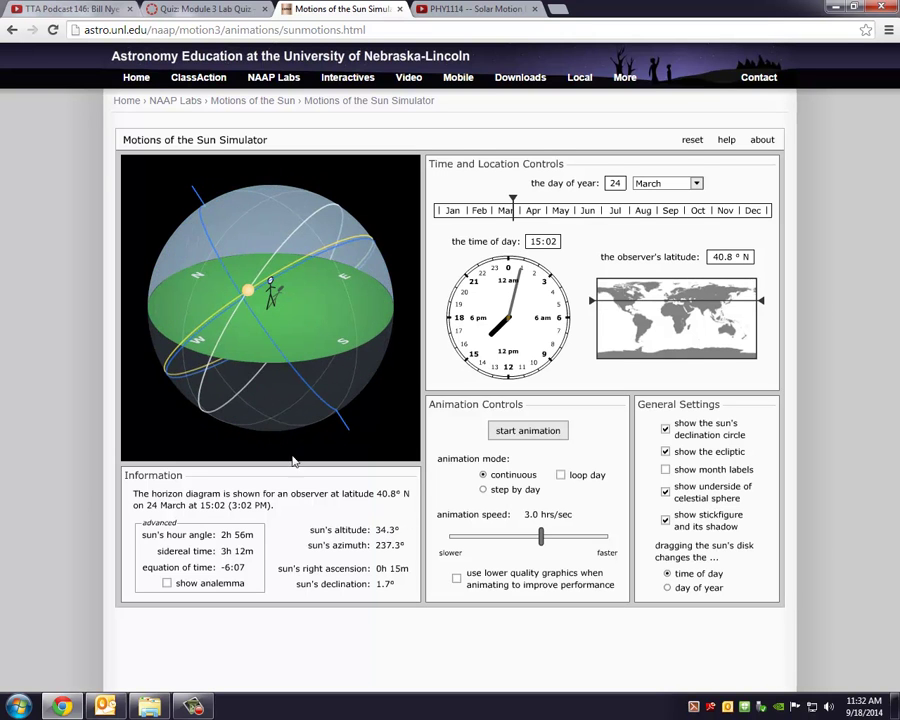
{"action": "left_click", "coordinate": [506, 436]}
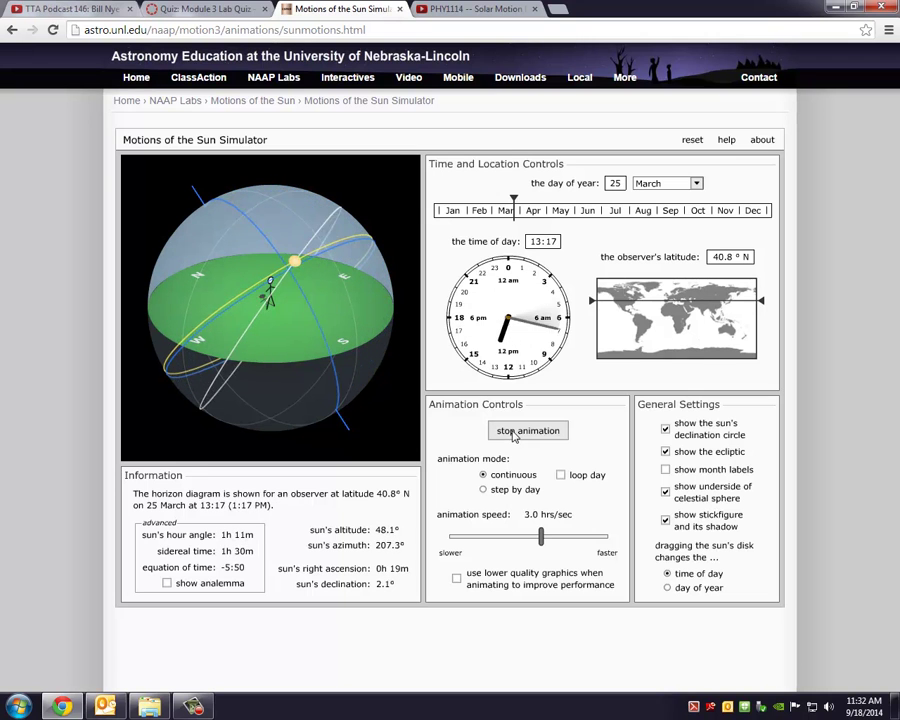
{"action": "left_click", "coordinate": [513, 432]}
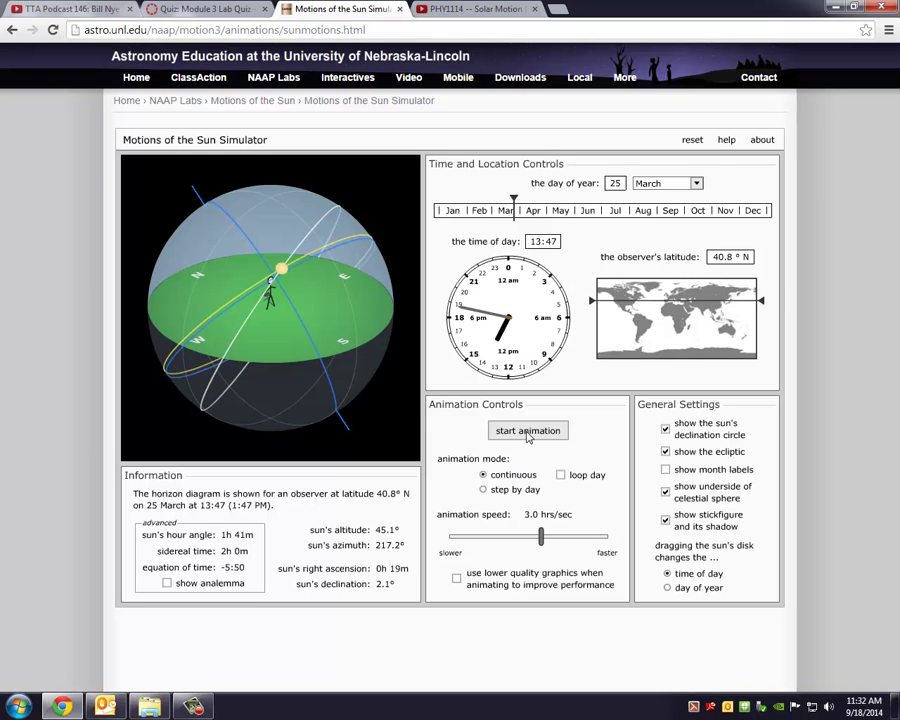
{"action": "left_click", "coordinate": [515, 432]}
{"action": "left_click", "coordinate": [517, 431]}
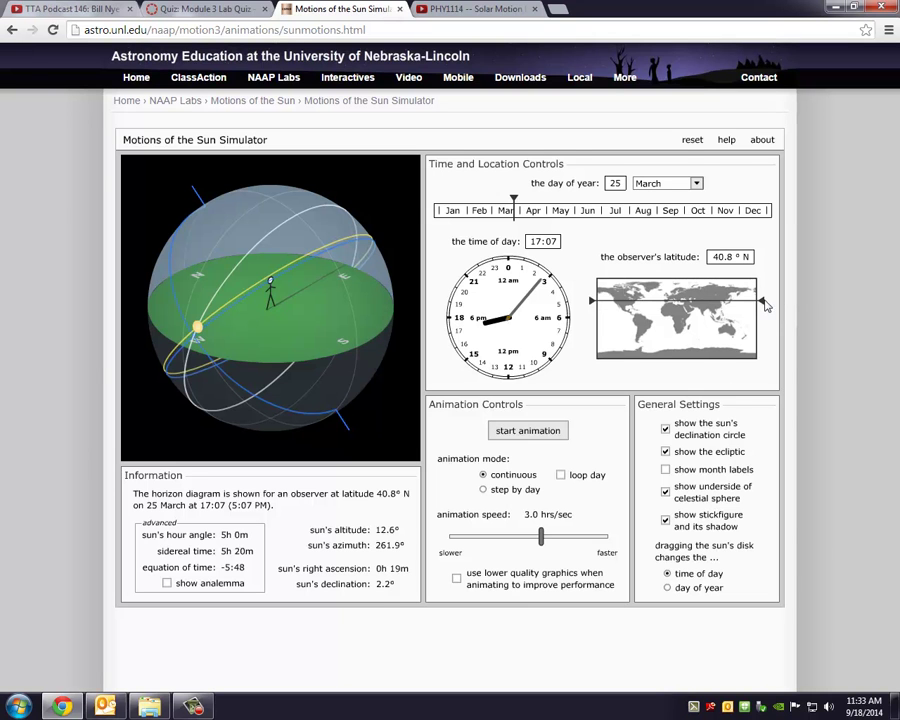
- Set the observer latitude to 32.8° N and move the date forward to the June solstice
{"action": "mouse_move", "coordinate": [765, 306]}
{"action": "left_mouse_down"}
{"action": "mouse_move", "coordinate": [765, 314]}
{"action": "mouse_move", "coordinate": [765, 293]}
{"action": "mouse_move", "coordinate": [760, 308]}
{"action": "left_mouse_up"}
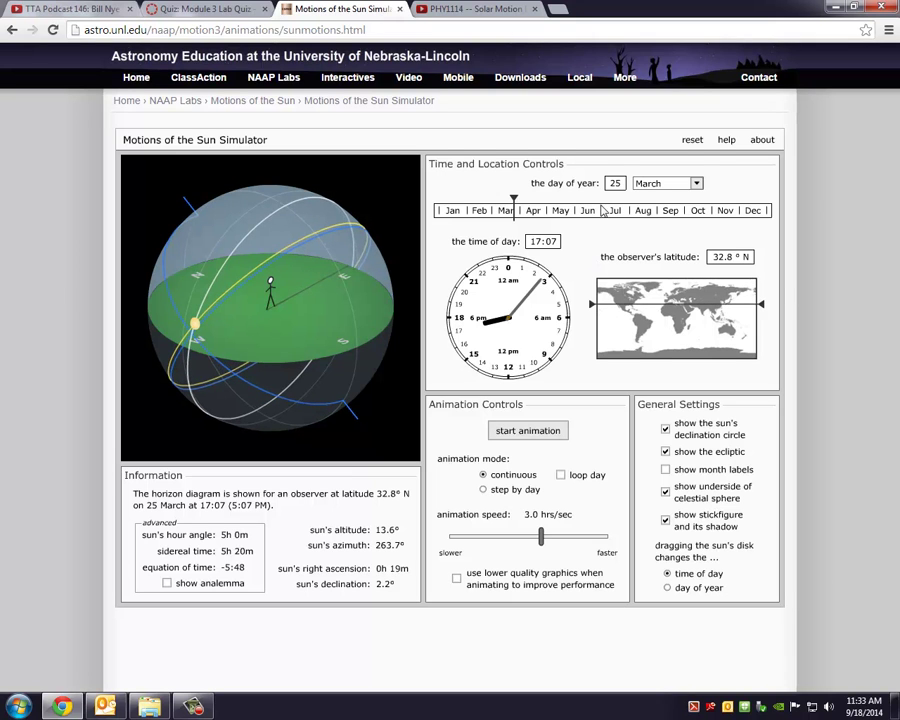
{"action": "mouse_move", "coordinate": [514, 203]}
{"action": "left_mouse_down"}
{"action": "mouse_move", "coordinate": [598, 213]}
{"action": "mouse_move", "coordinate": [441, 210]}
{"action": "mouse_move", "coordinate": [592, 210]}
{"action": "left_mouse_up"}
{"action": "left_click_drag", "start_coordinate": [486, 321], "coordinate": [519, 291]}
- Run the animation briefly, then set the clock to 12:17 on 21 June to view the sun path
{"action": "left_click", "coordinate": [518, 431]}
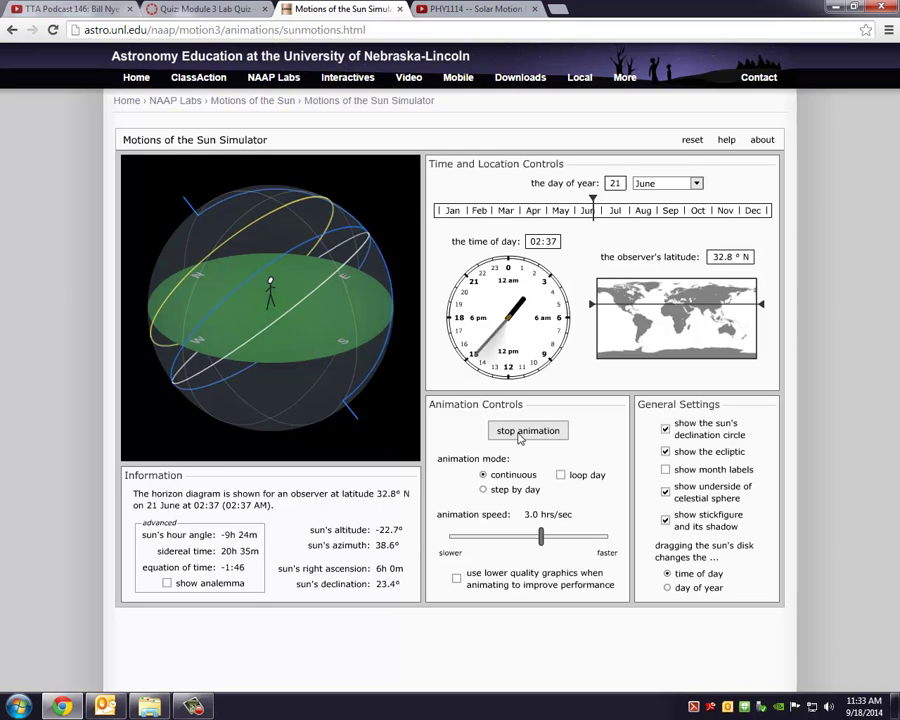
{"action": "left_click", "coordinate": [519, 433]}
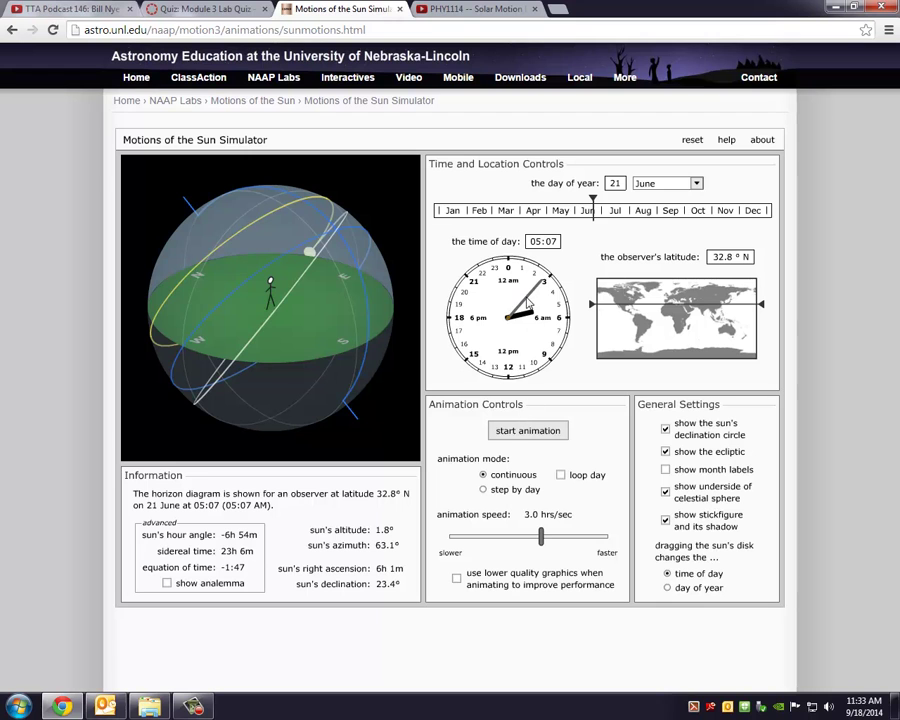
{"action": "left_click_drag", "start_coordinate": [542, 337], "coordinate": [457, 333]}
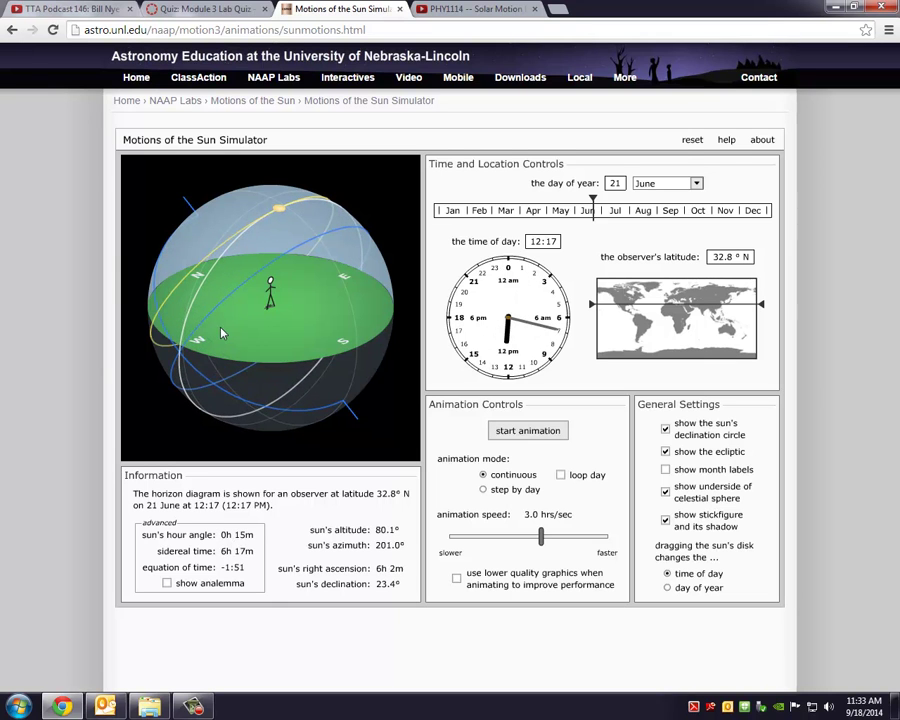
{"action": "left_click_drag", "start_coordinate": [265, 344], "coordinate": [214, 318]}
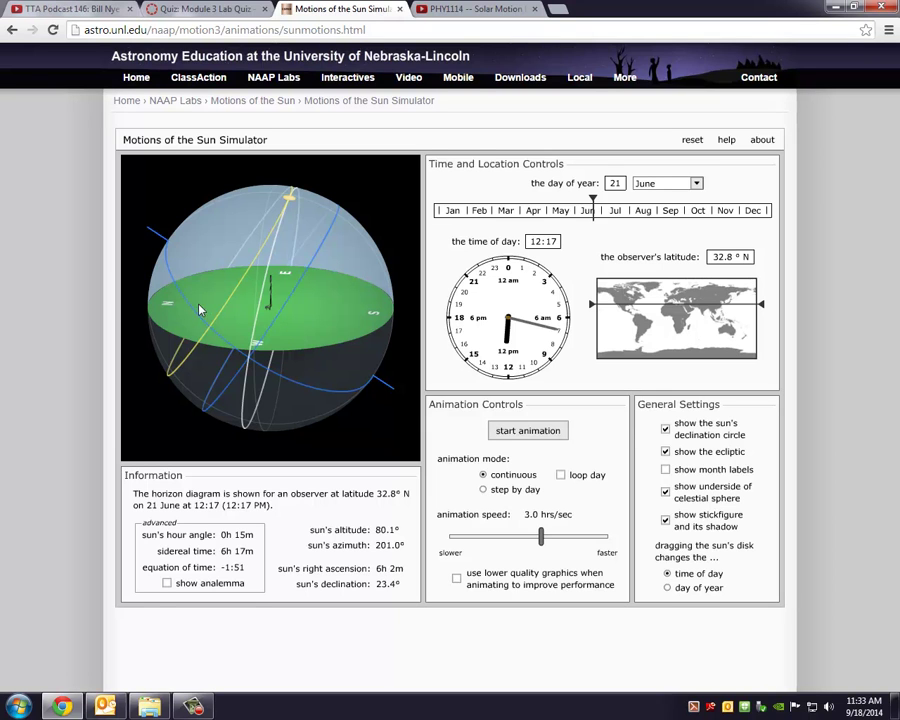
{"action": "mouse_move", "coordinate": [230, 304]}
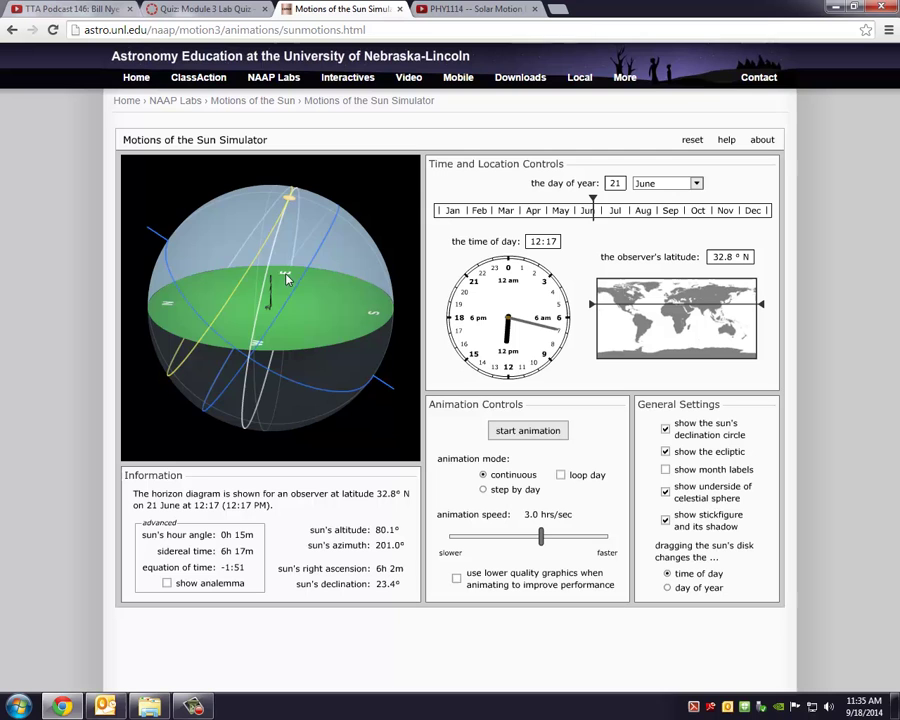
{"action": "left_click_drag", "start_coordinate": [360, 315], "coordinate": [304, 302]}
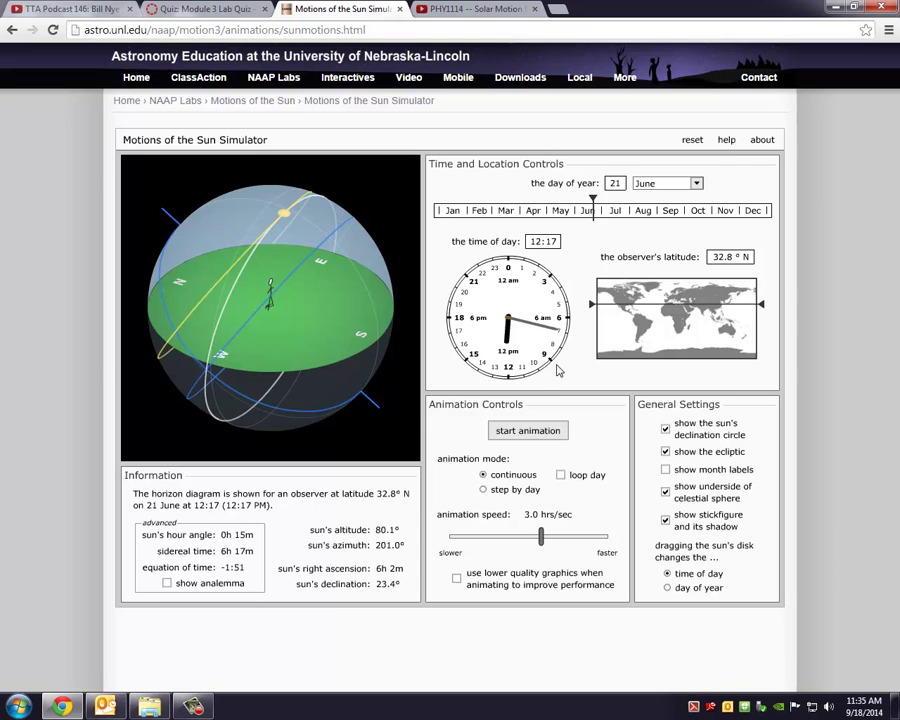
- Enter latitude 34 for 34.0° N and move the date to mid-September near the equinox
{"action": "left_click_drag", "start_coordinate": [735, 257], "coordinate": [716, 257]}
{"action": "type", "text": "34"}
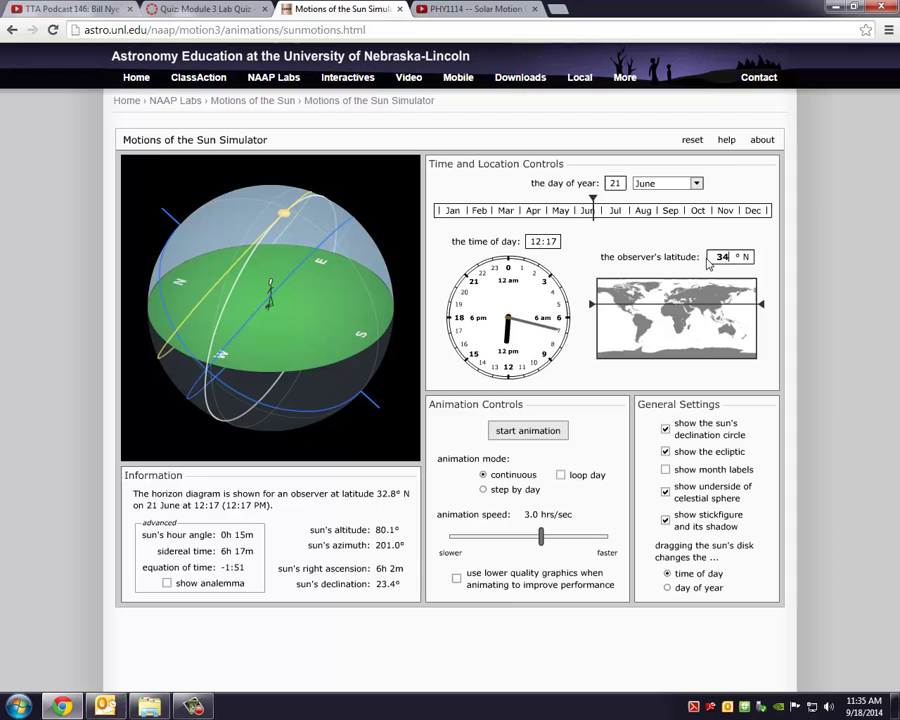
{"action": "key", "text": "Return"}
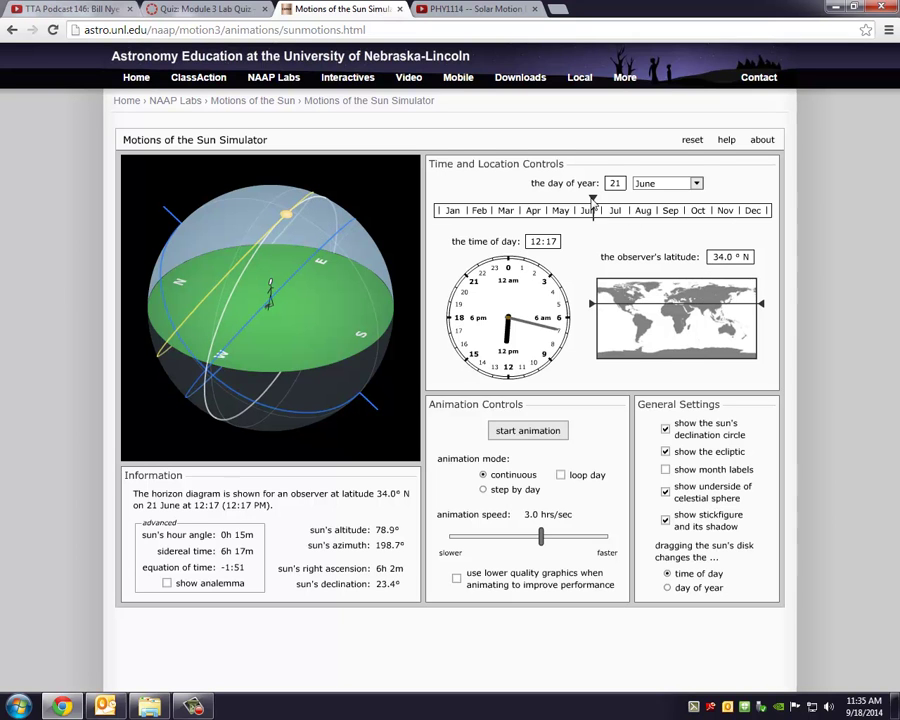
{"action": "left_click_drag", "start_coordinate": [594, 200], "coordinate": [675, 201]}
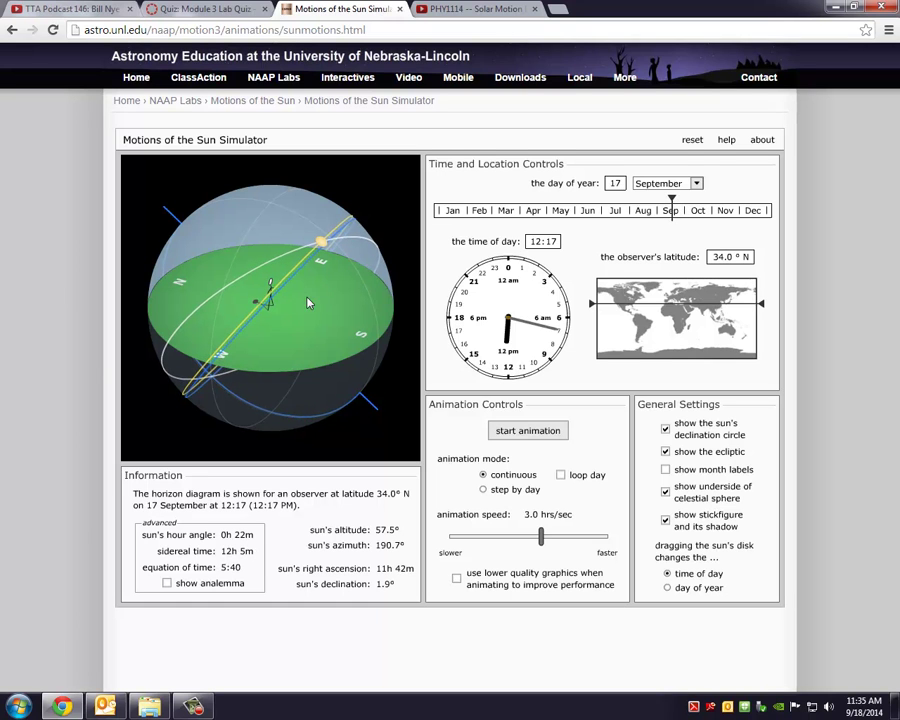
- Rotate the sphere to an edge-on horizon view and set an evening time with the sun below the horizon
{"action": "left_click_drag", "start_coordinate": [308, 303], "coordinate": [345, 262]}
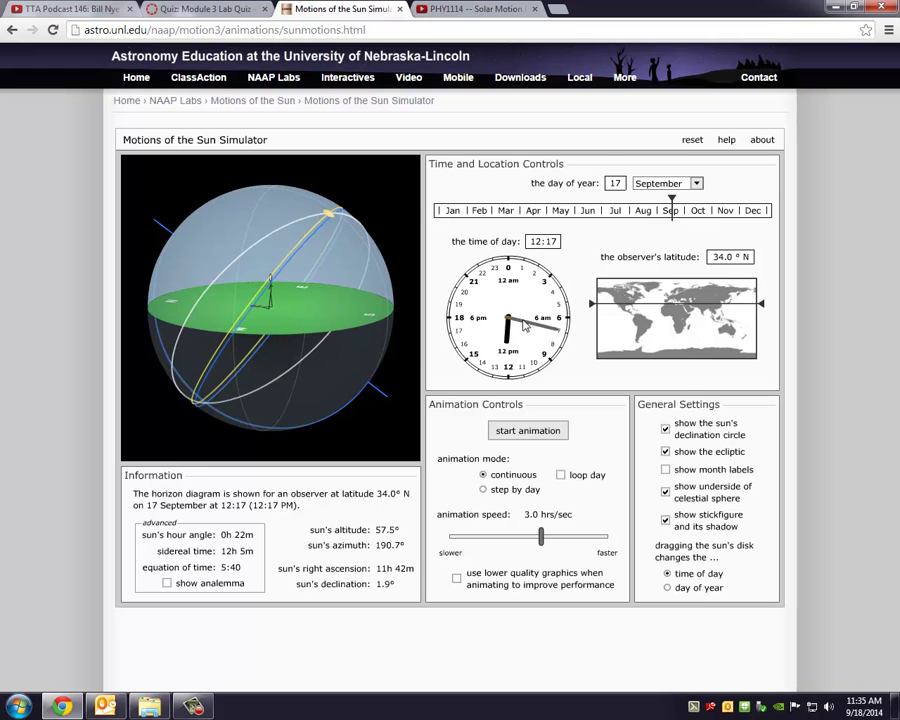
{"action": "left_click_drag", "start_coordinate": [525, 325], "coordinate": [488, 333]}
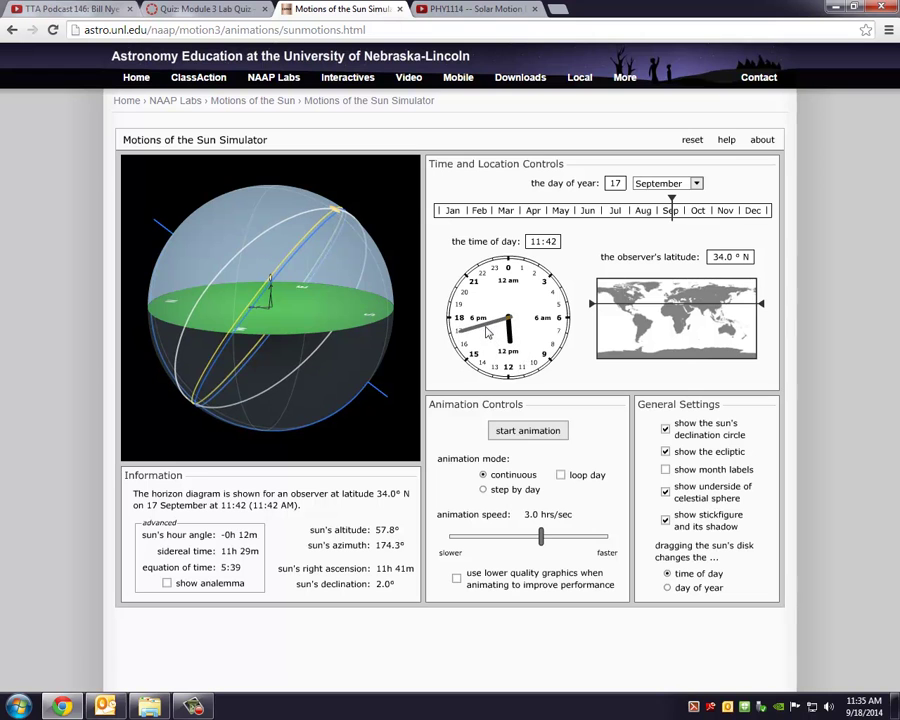
{"action": "left_click_drag", "start_coordinate": [378, 293], "coordinate": [413, 281]}
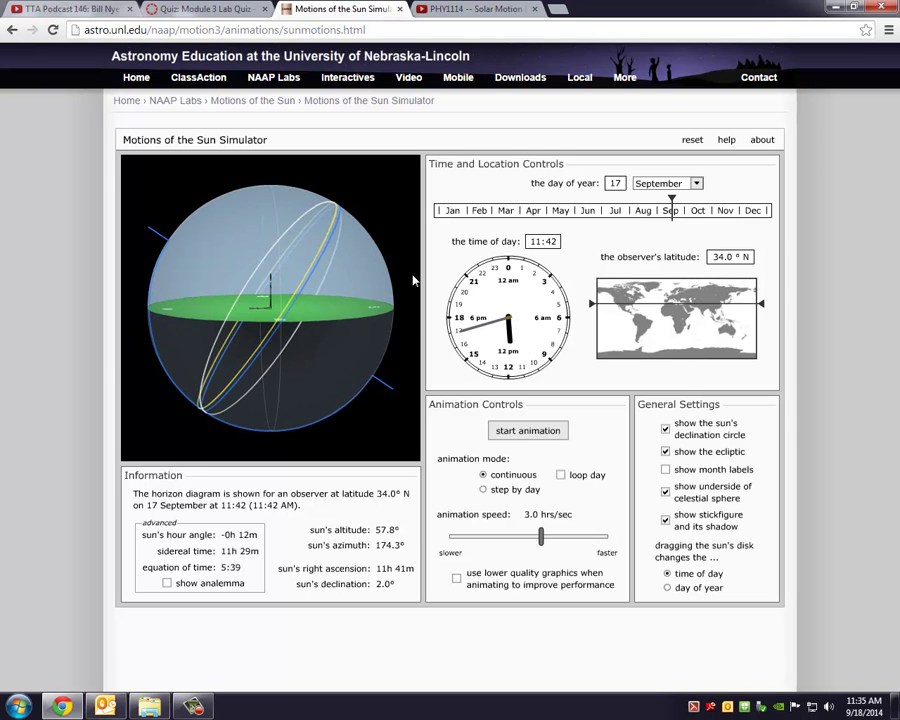
{"action": "left_click_drag", "start_coordinate": [310, 273], "coordinate": [230, 249]}
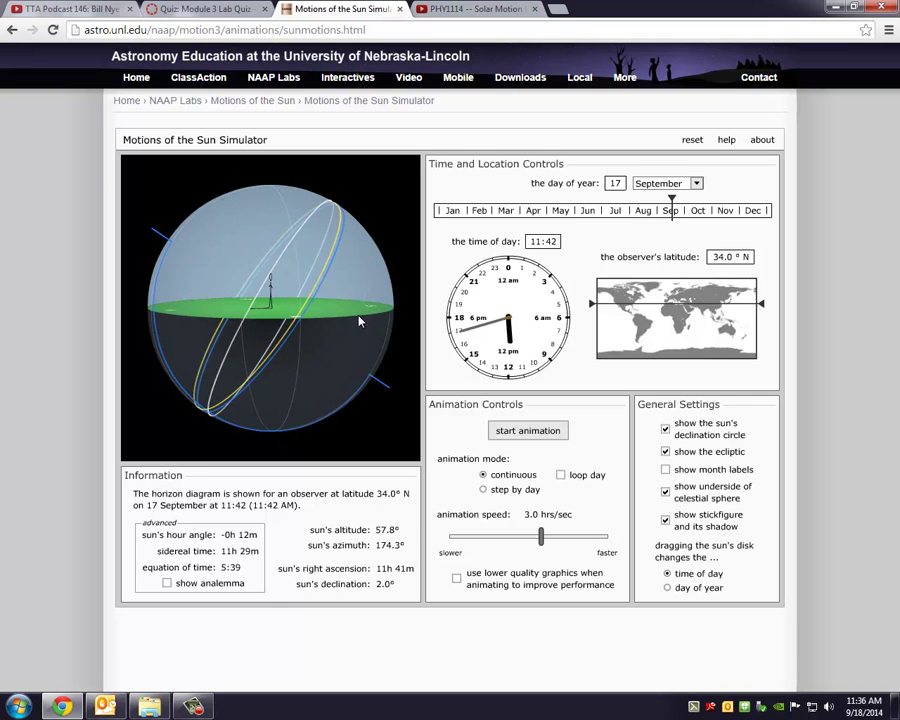
{"action": "left_click_drag", "start_coordinate": [345, 297], "coordinate": [288, 314]}
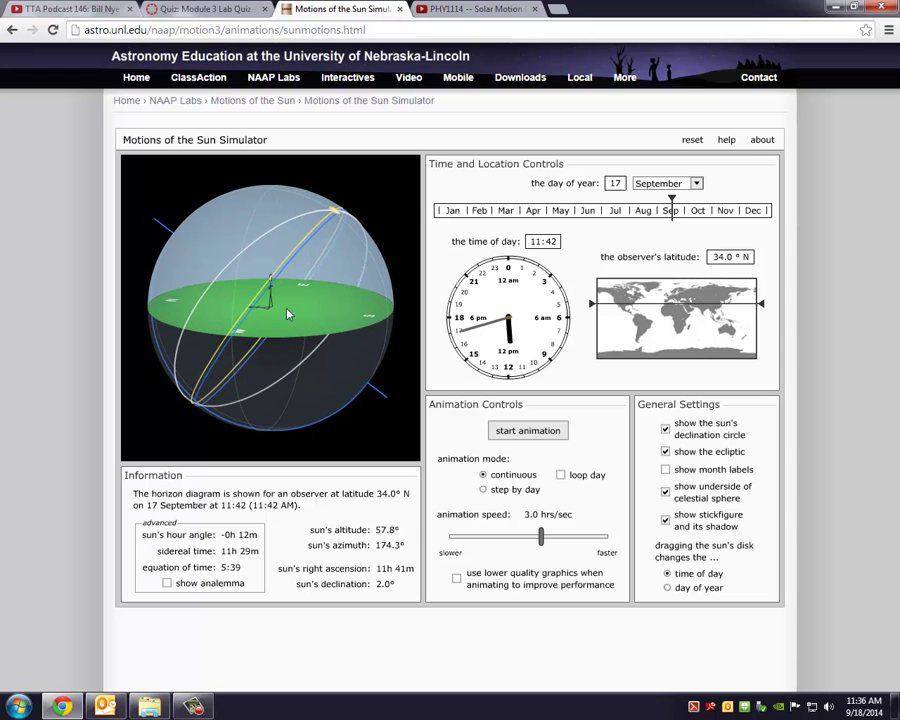
{"action": "left_click_drag", "start_coordinate": [481, 330], "coordinate": [517, 361]}
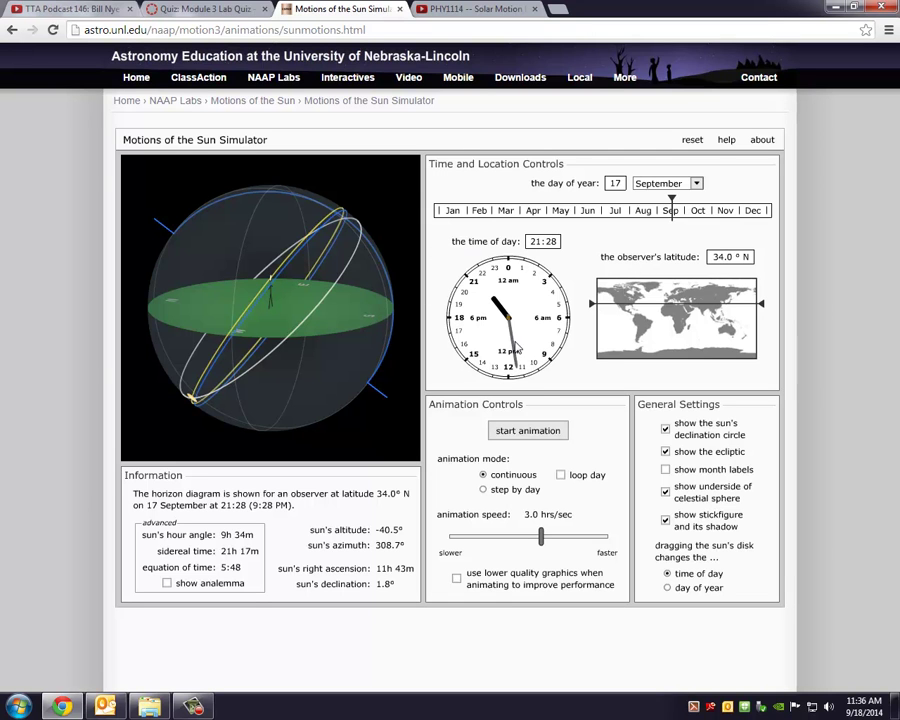
- Play the animation and stop it at 12:44 on 21 September, sun altitude 54.4°
{"action": "left_click", "coordinate": [525, 438]}
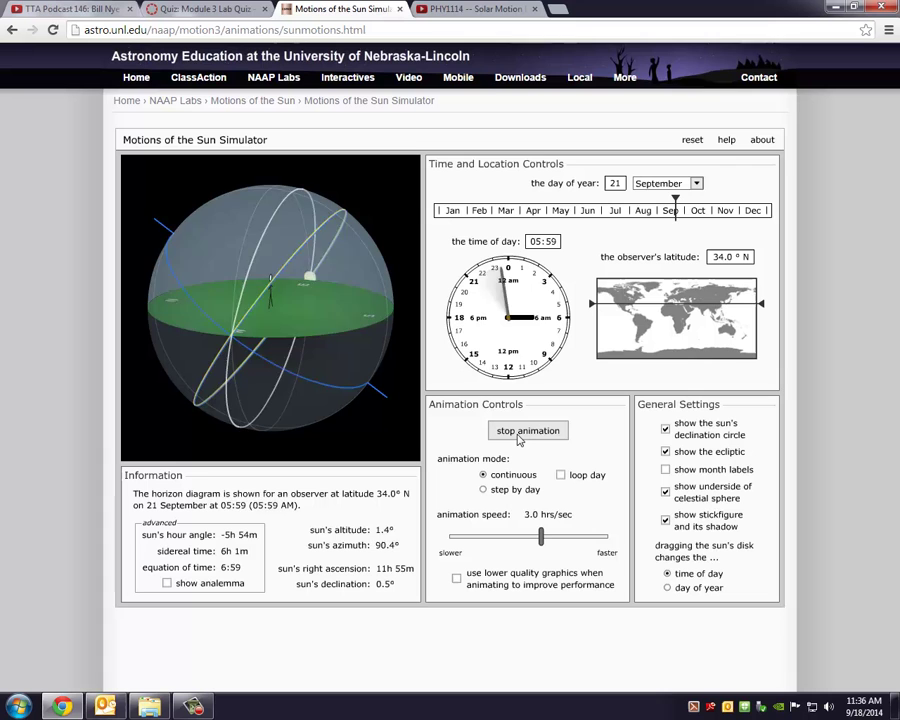
{"action": "left_click", "coordinate": [528, 430]}
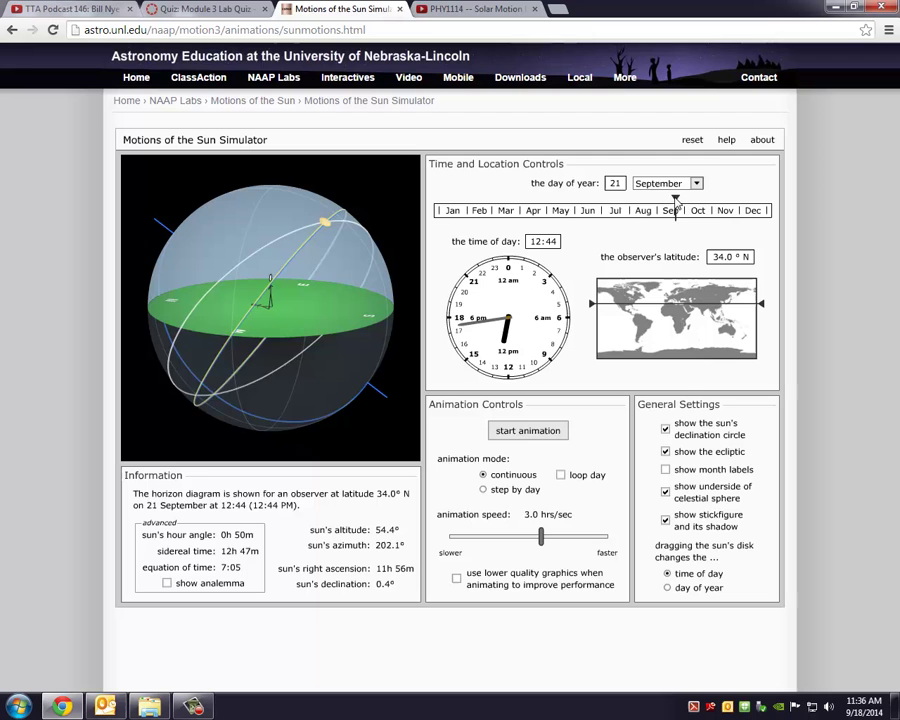
- Move the date to the June solstice and play the sun, pausing at 06:27 and 18:01
{"action": "mouse_move", "coordinate": [677, 200]}
{"action": "left_mouse_down"}
{"action": "mouse_move", "coordinate": [587, 200]}
{"action": "mouse_move", "coordinate": [594, 203]}
{"action": "left_mouse_up"}
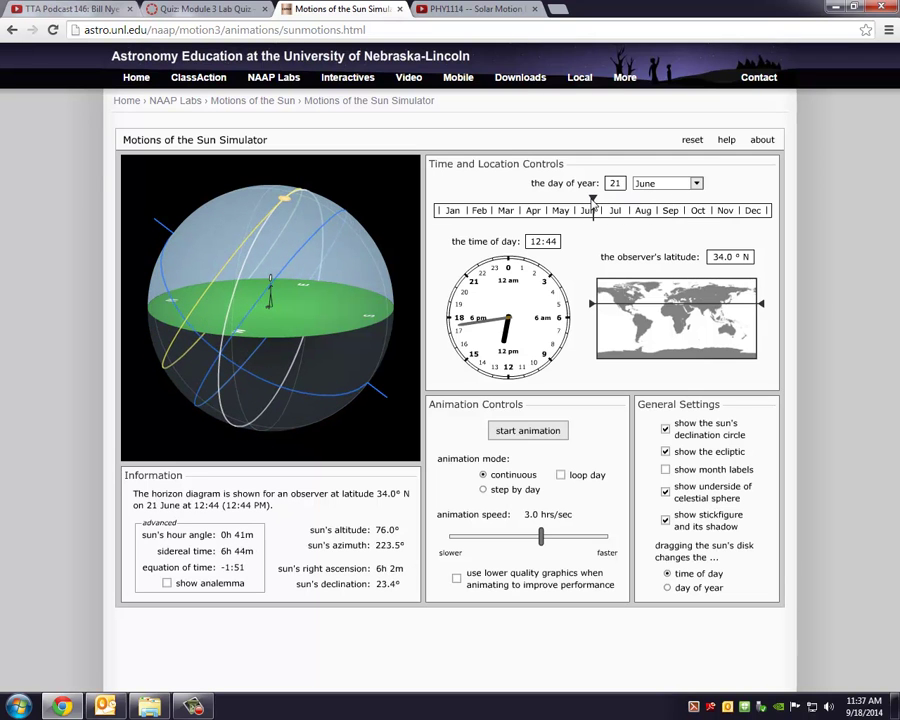
{"action": "left_click", "coordinate": [527, 432]}
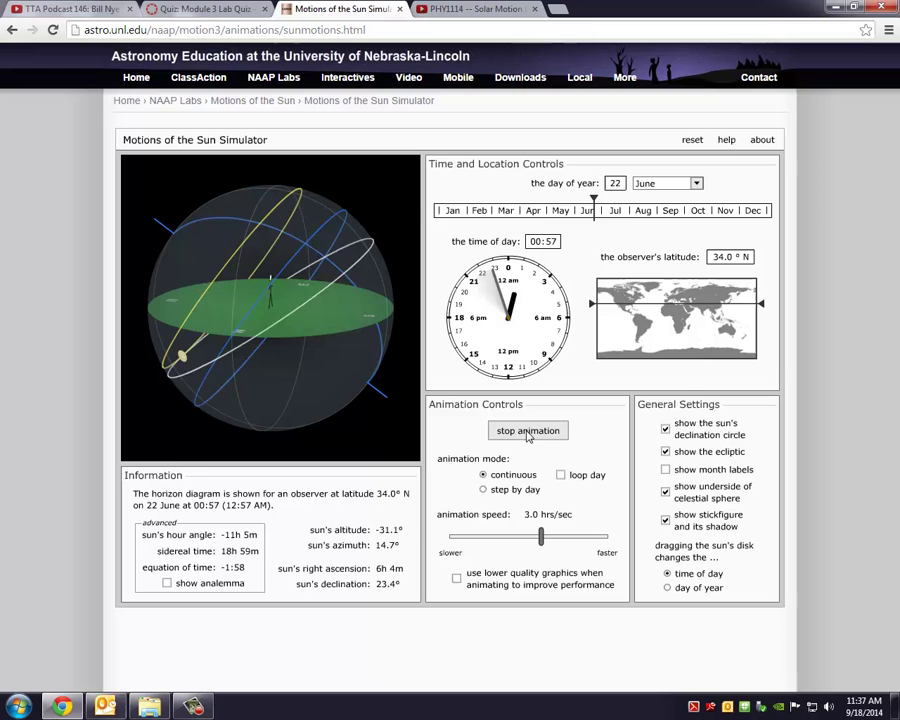
{"action": "left_click", "coordinate": [528, 432]}
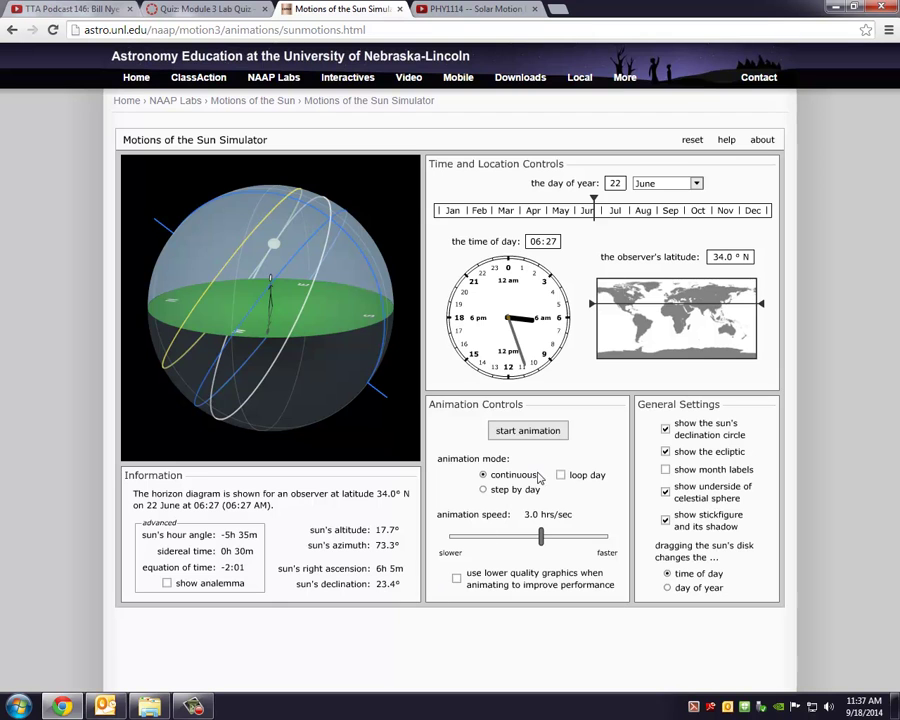
{"action": "left_click", "coordinate": [528, 432]}
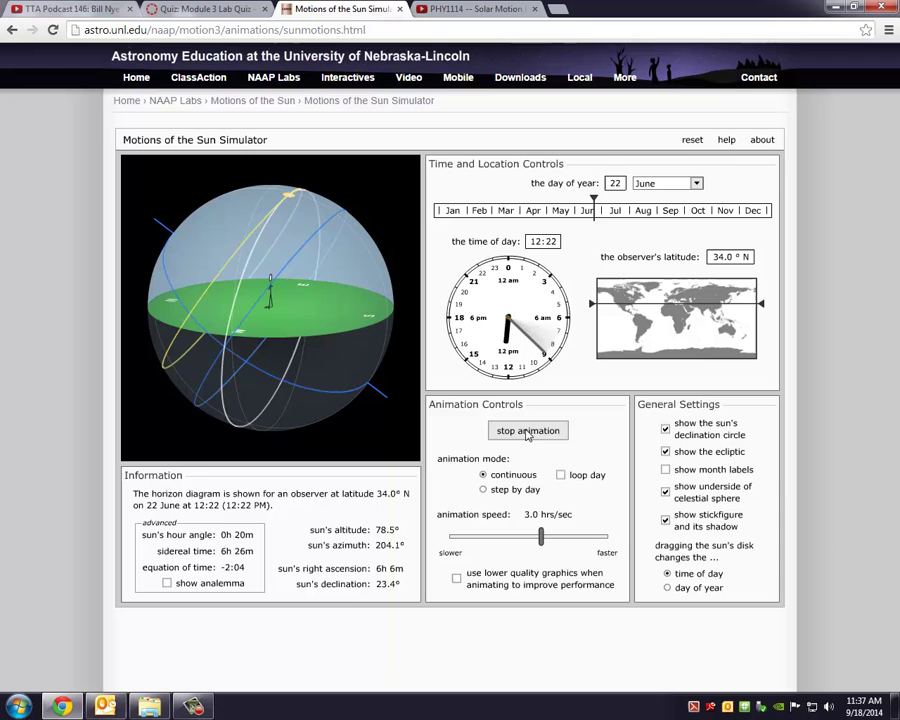
{"action": "left_click", "coordinate": [528, 432]}
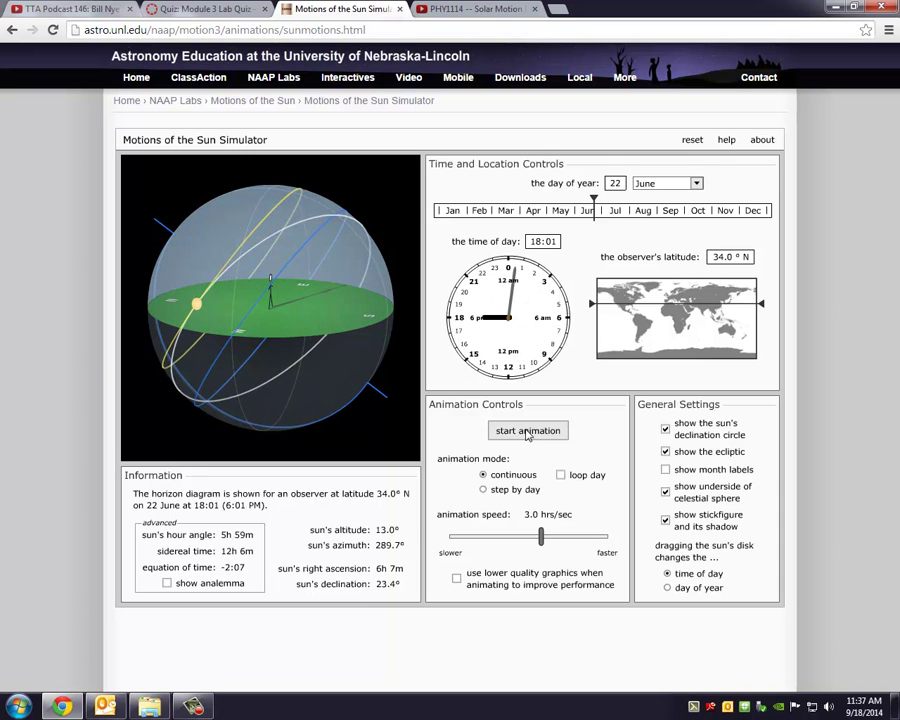
- Continue the June animation, pausing at 05:41, 12:22, and finally 05:56 on 25 June
{"action": "left_click", "coordinate": [517, 431]}
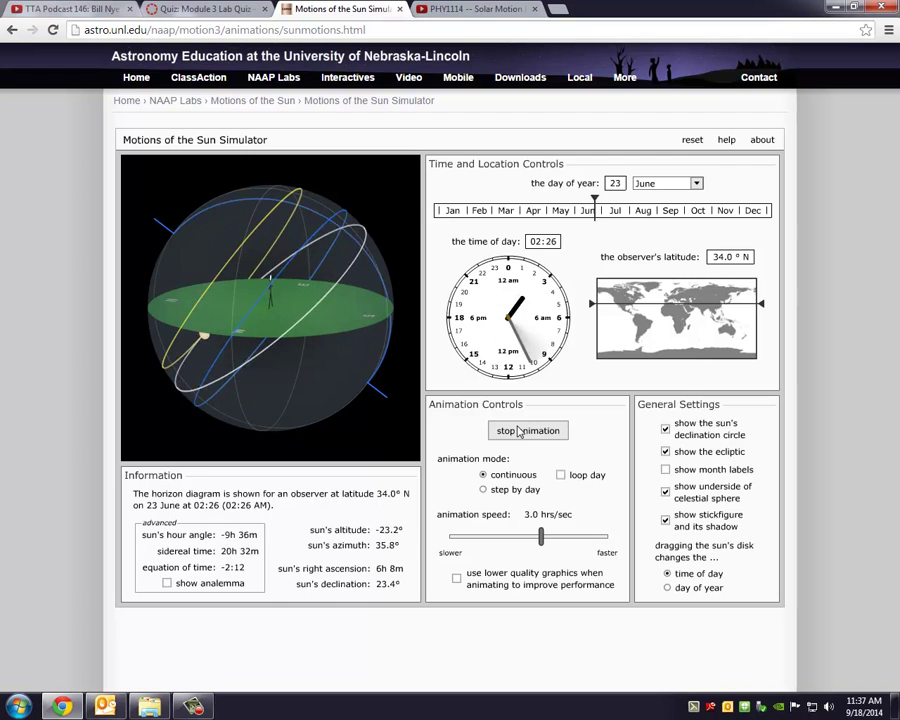
{"action": "left_click", "coordinate": [521, 432]}
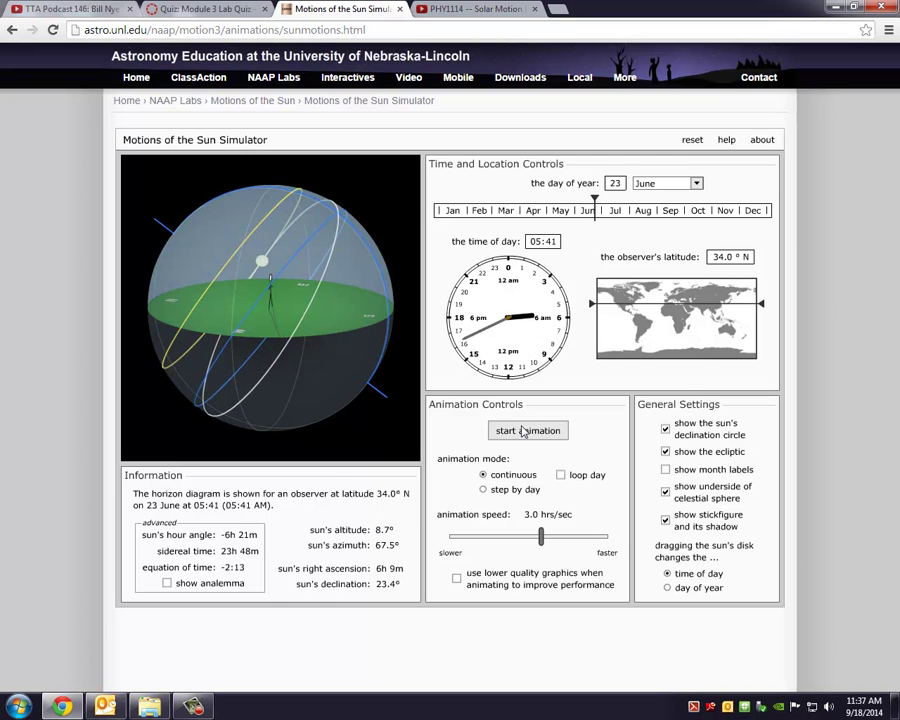
{"action": "left_click", "coordinate": [521, 431]}
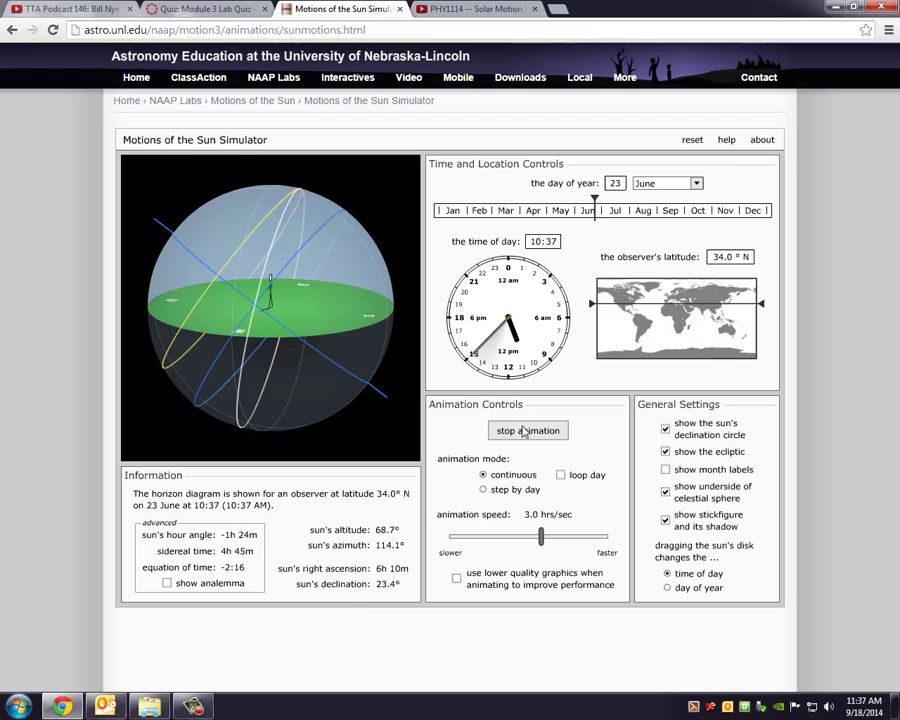
{"action": "left_click", "coordinate": [523, 431]}
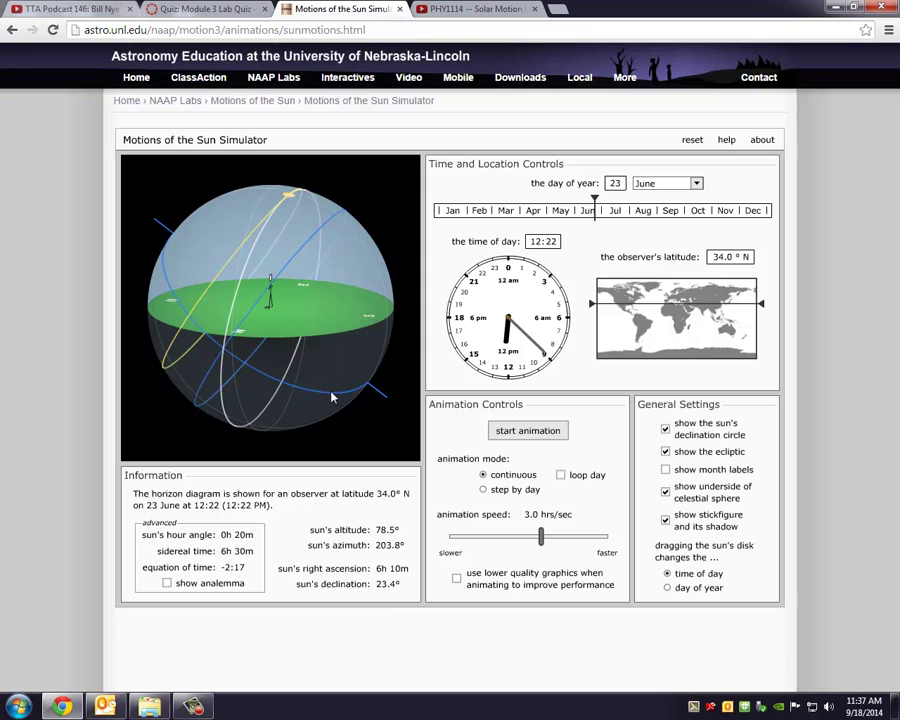
{"action": "left_click", "coordinate": [527, 431]}
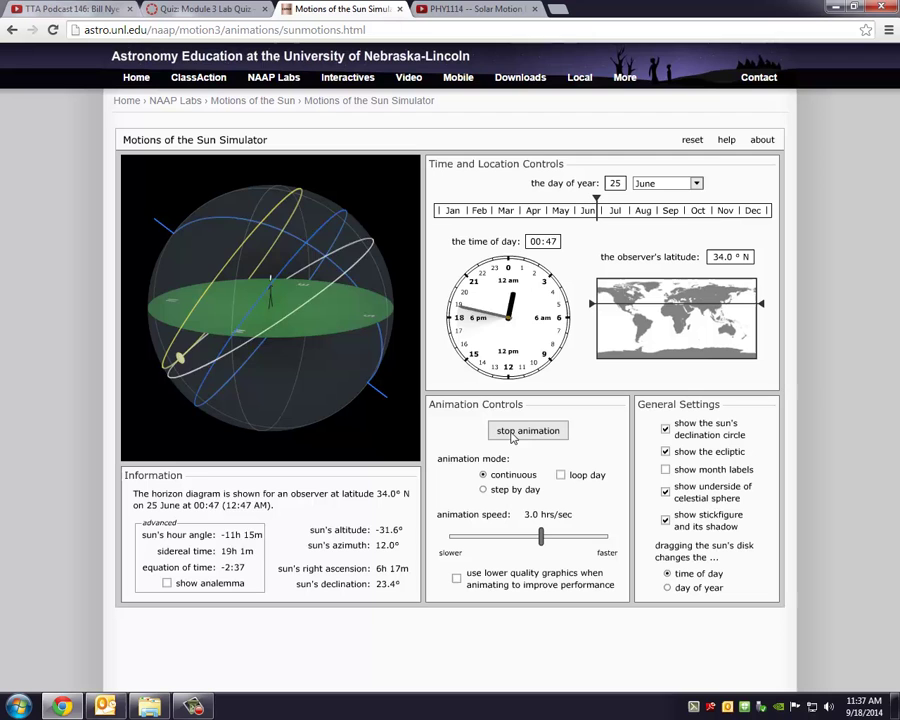
{"action": "left_click", "coordinate": [512, 433]}
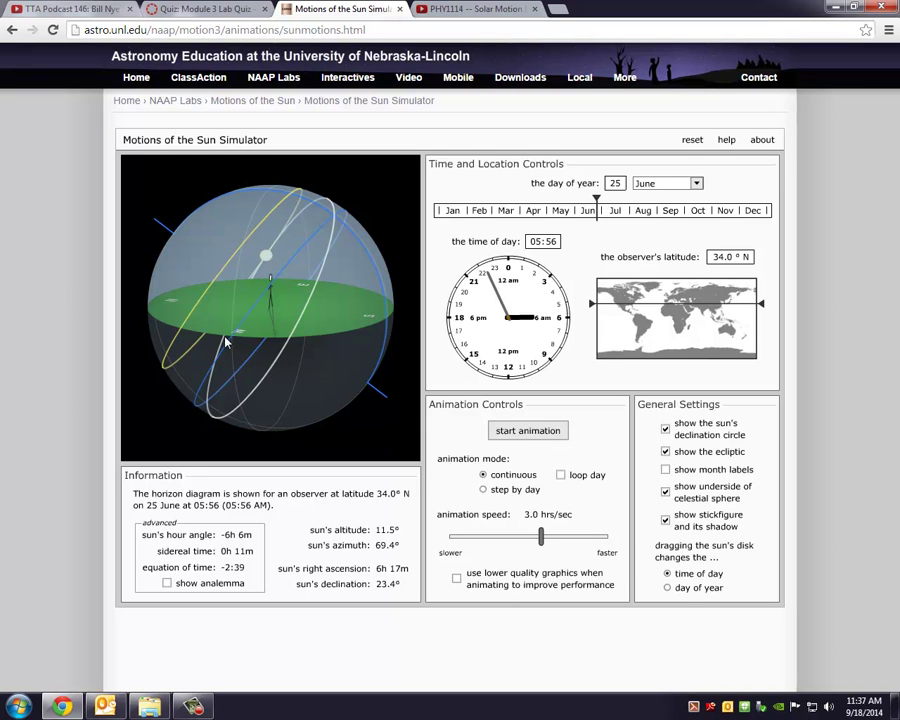
- Swing the sphere to a front-facing view and advance the 25 June time into the morning
{"action": "left_click_drag", "start_coordinate": [240, 276], "coordinate": [395, 390]}
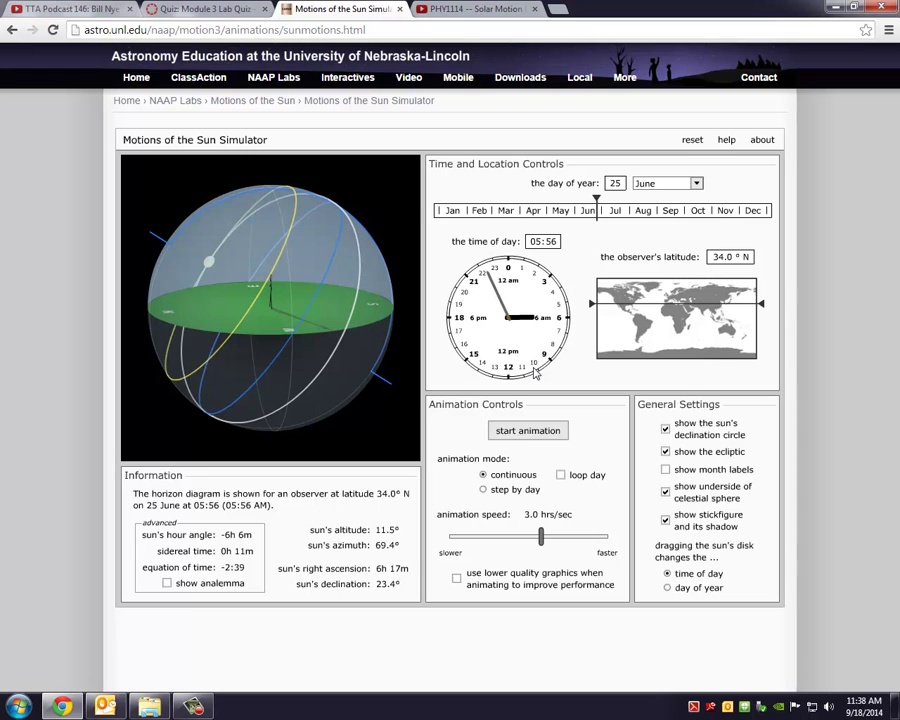
{"action": "left_click_drag", "start_coordinate": [329, 297], "coordinate": [379, 318]}
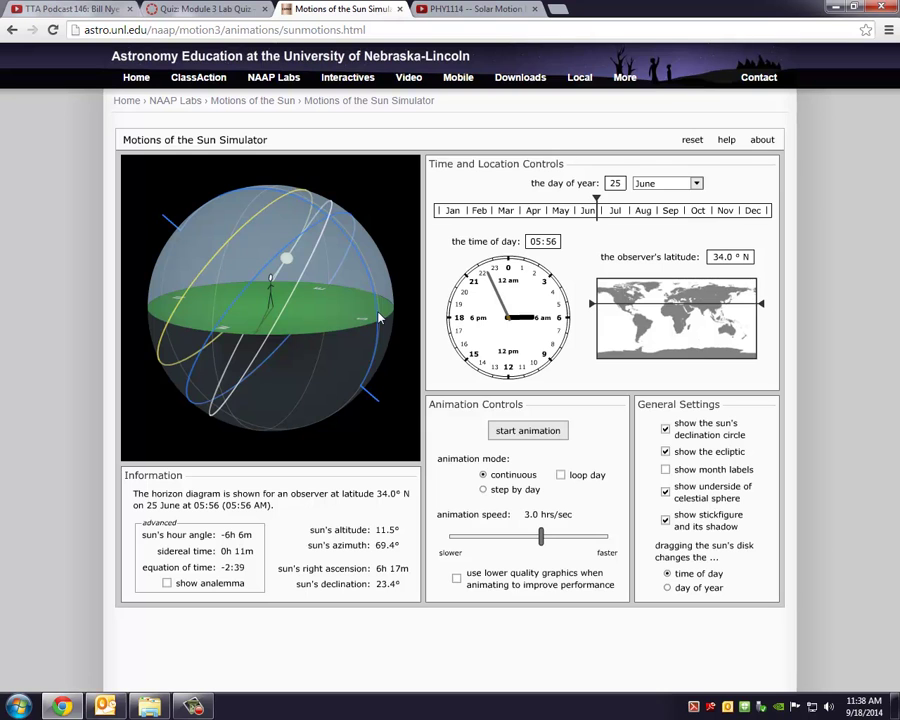
{"action": "left_click_drag", "start_coordinate": [379, 318], "coordinate": [380, 292]}
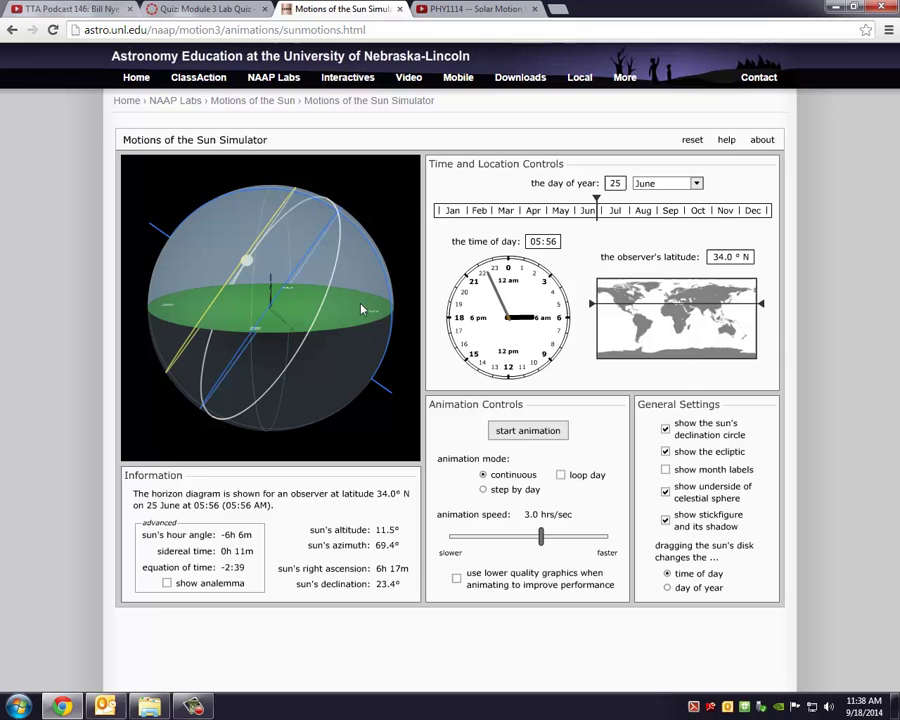
{"action": "left_click_drag", "start_coordinate": [546, 318], "coordinate": [524, 363]}
- Set the clock to 12:00 noon and the date to 1 September
{"action": "left_click_drag", "start_coordinate": [482, 310], "coordinate": [512, 292]}
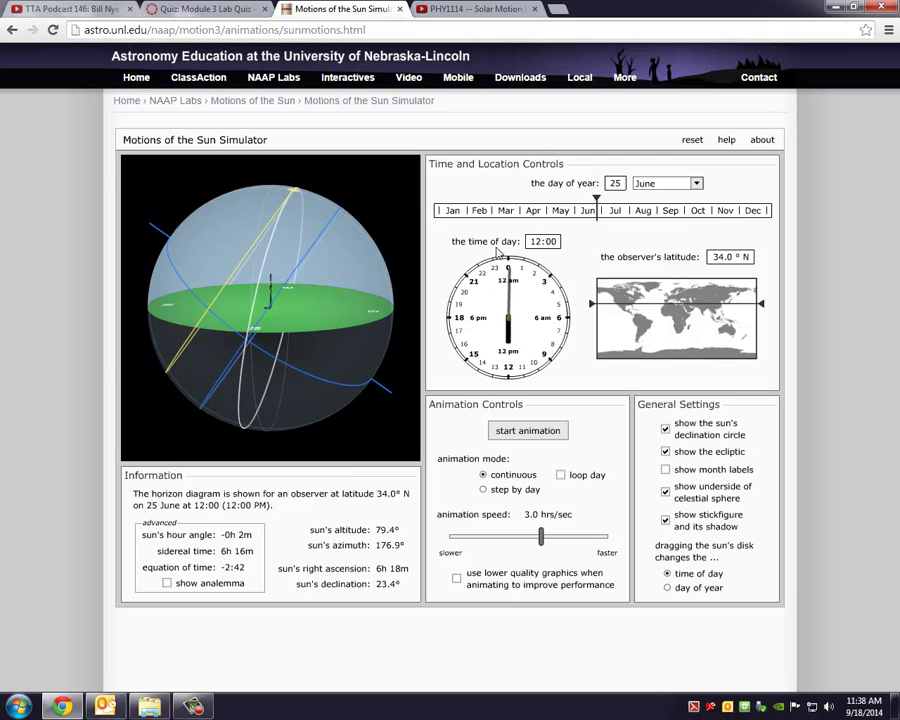
{"action": "mouse_move", "coordinate": [592, 204]}
{"action": "left_mouse_down"}
{"action": "mouse_move", "coordinate": [411, 205]}
{"action": "mouse_move", "coordinate": [536, 209]}
{"action": "mouse_move", "coordinate": [728, 245]}
{"action": "mouse_move", "coordinate": [643, 233]}
{"action": "mouse_move", "coordinate": [494, 236]}
{"action": "mouse_move", "coordinate": [660, 240]}
{"action": "left_mouse_up"}
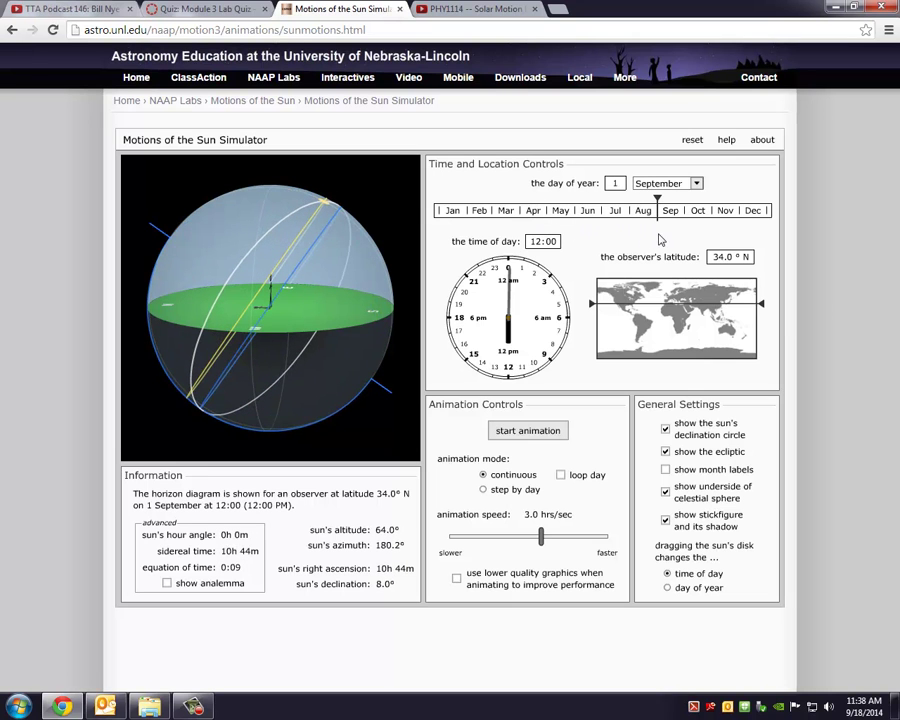